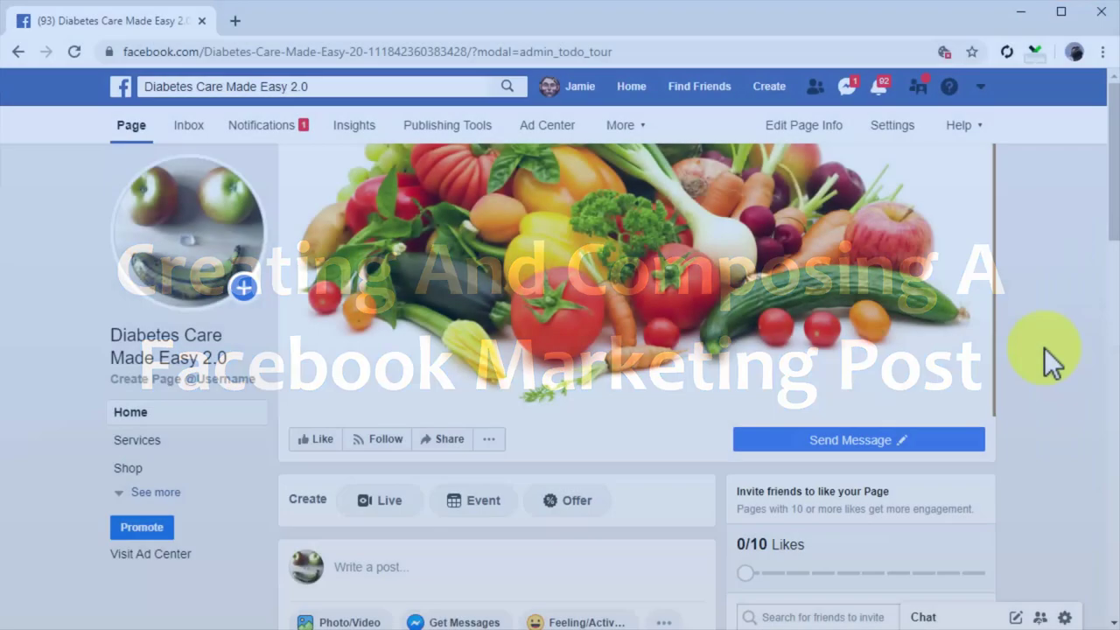
- Start a Page post with the hook line 'You won't believe how easy it really is to lose fat!'
{"action": "scroll", "coordinate": [1045, 348], "scroll_direction": "down", "scroll_amount": 1}
{"action": "scroll", "coordinate": [1044, 347], "scroll_direction": "down", "scroll_amount": 1}
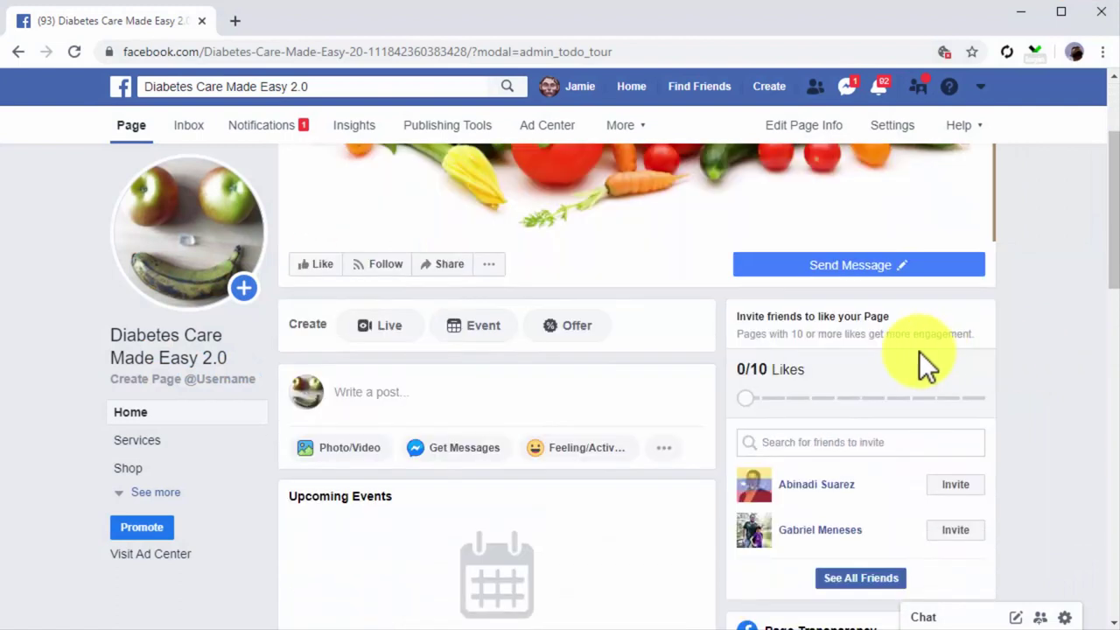
{"action": "left_click", "coordinate": [480, 392]}
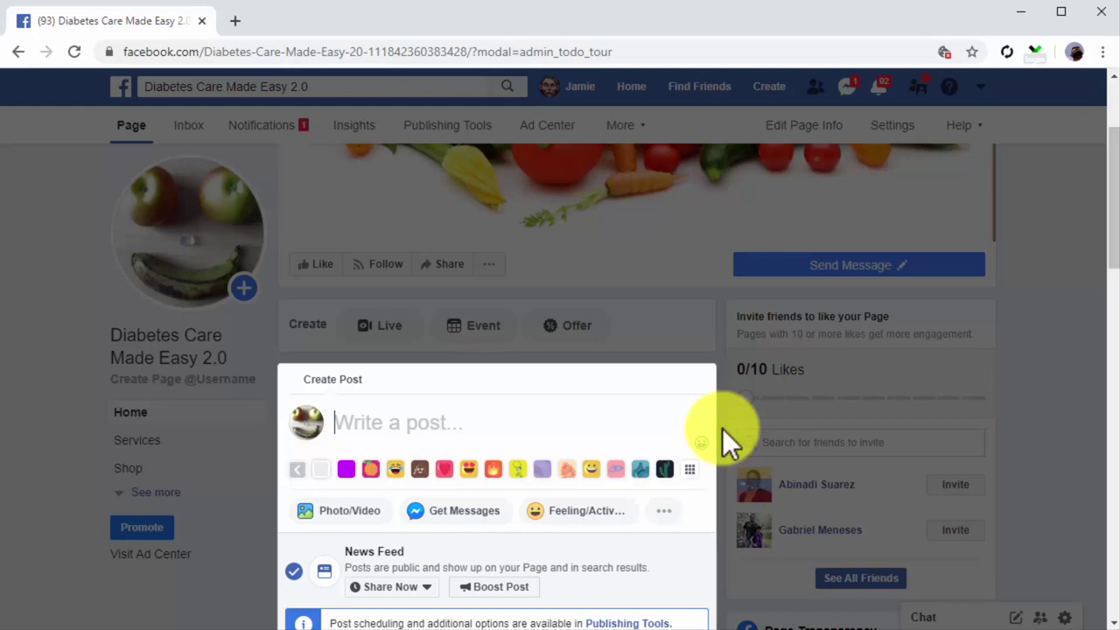
{"action": "type", "text": "You won't believe how easy it really is to lose fat!"}
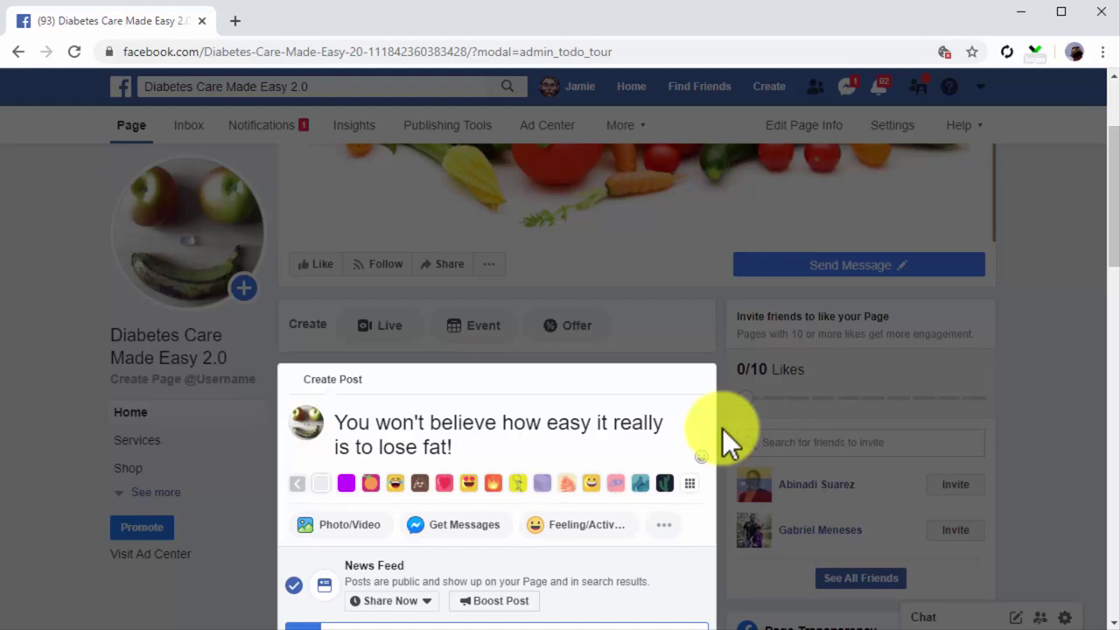
- Add a blank line and the follow-up paragraph ending 'read this advice:'
{"action": "key", "text": "Return"}
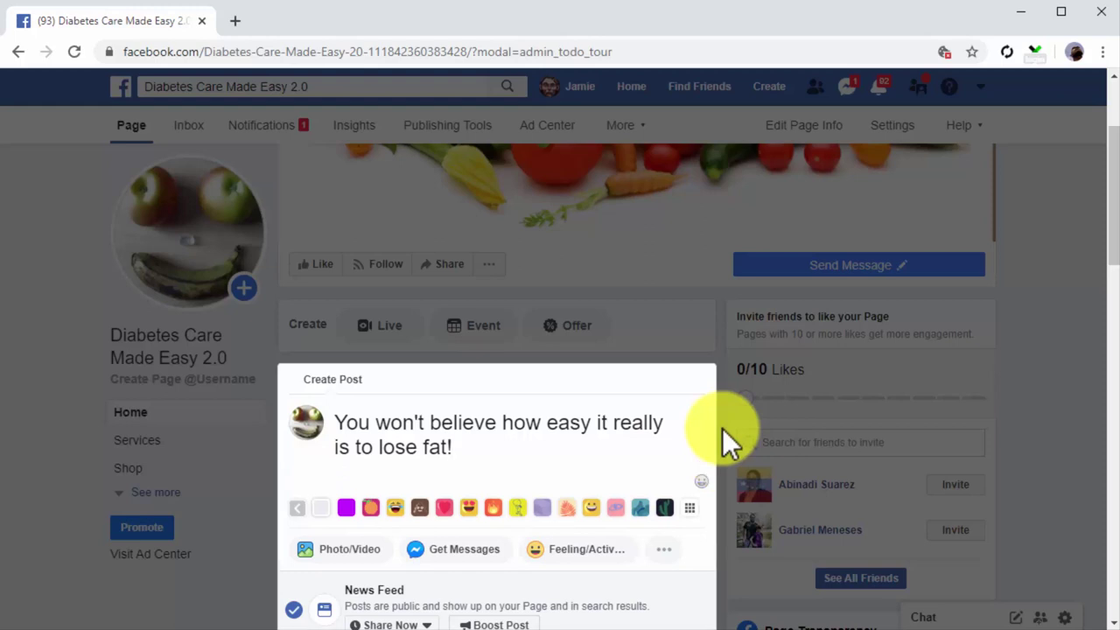
{"action": "key", "text": "Return"}
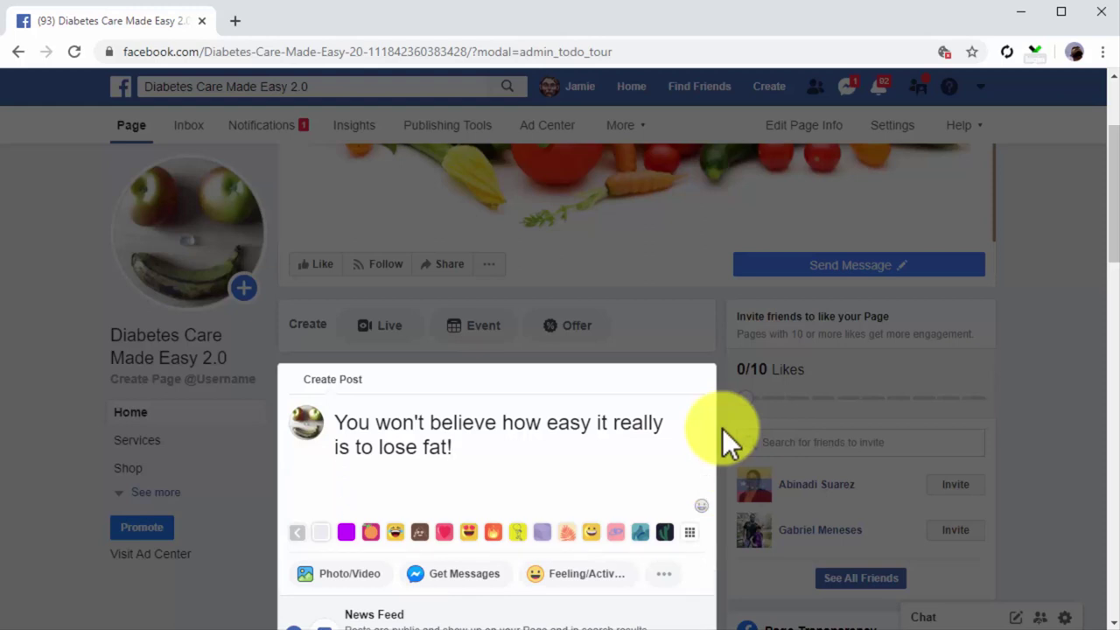
{"action": "type", "text": "You don't need complicated diets or expensive fitness equipment. All you'll need is some practice and to read this advice:"}
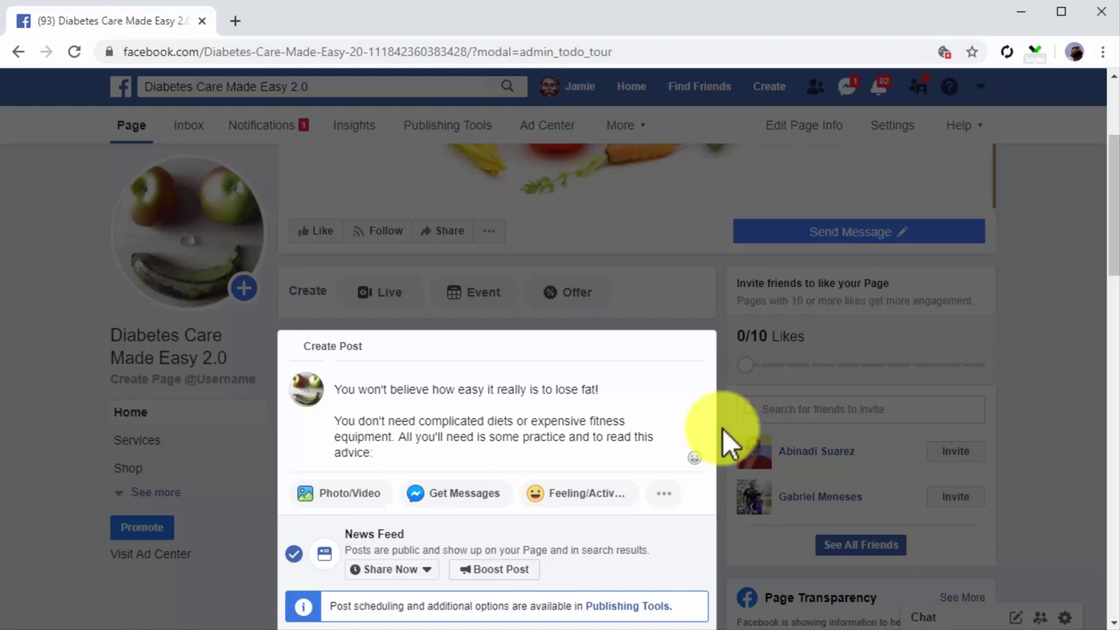
- Turn 'fitness' into #fitness and 'lose fat' into #losefat in the draft
{"action": "left_click", "coordinate": [594, 422]}
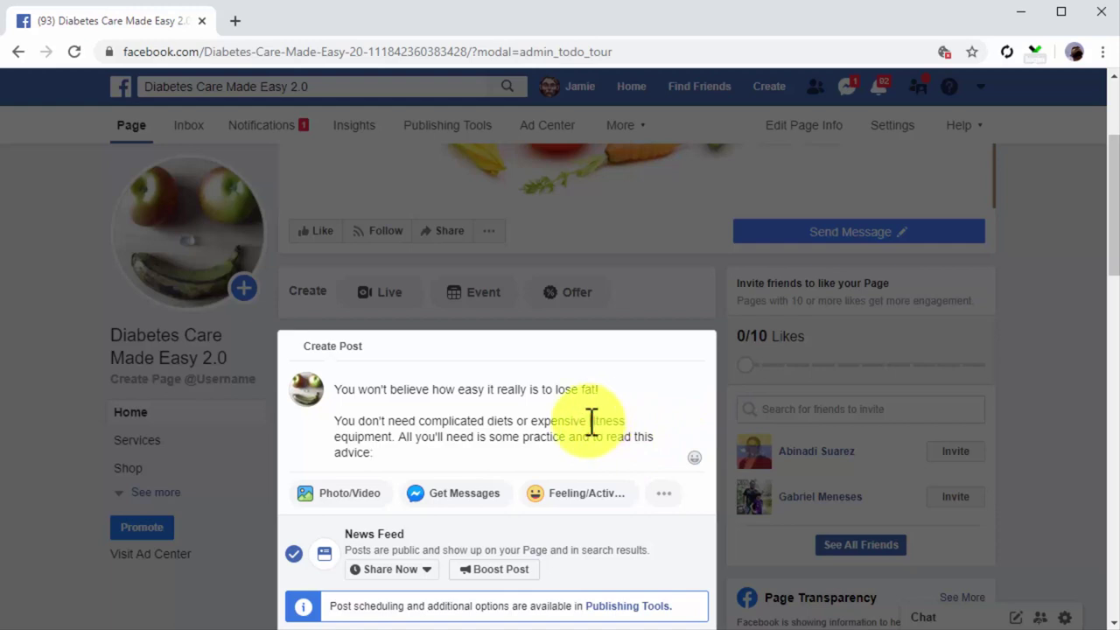
{"action": "type", "text": "#"}
{"action": "left_click", "coordinate": [586, 390]}
{"action": "key", "text": "BackSpace"}
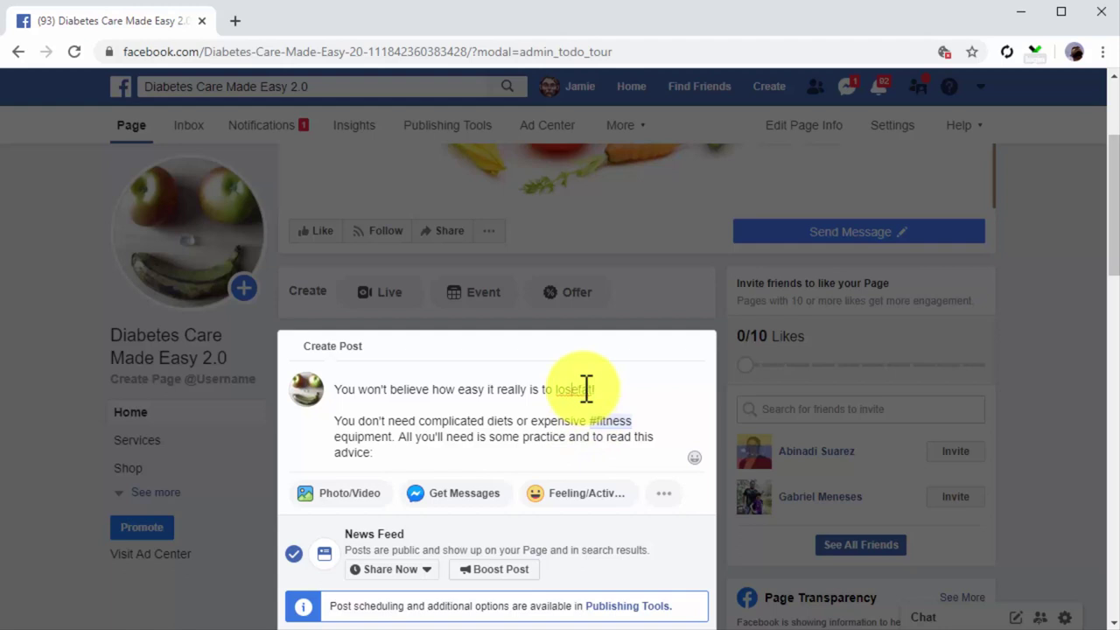
{"action": "key", "text": "ctrl+Left"}
{"action": "type", "text": "#"}
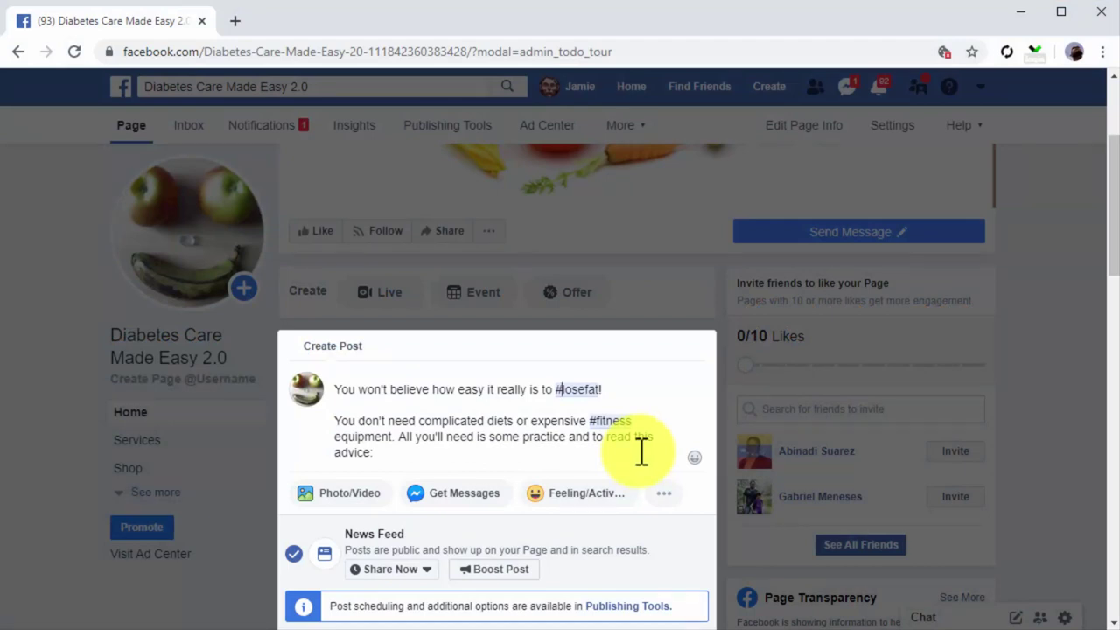
- Check the photo and video options, then return to the text with the cursor after 'advice:'
{"action": "left_click", "coordinate": [378, 497]}
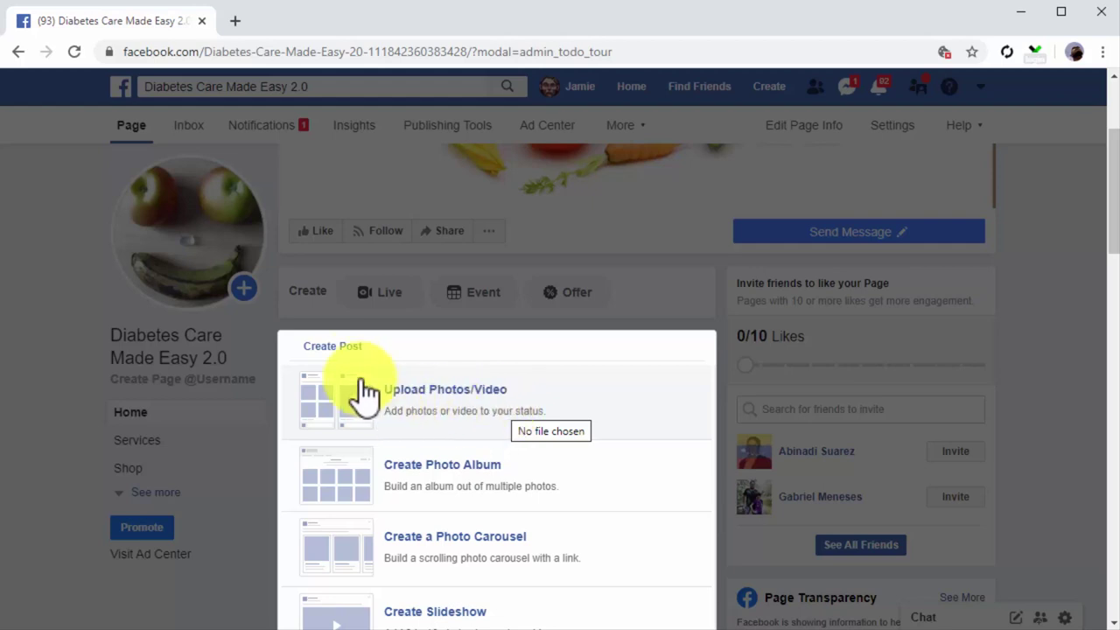
{"action": "left_click", "coordinate": [343, 349]}
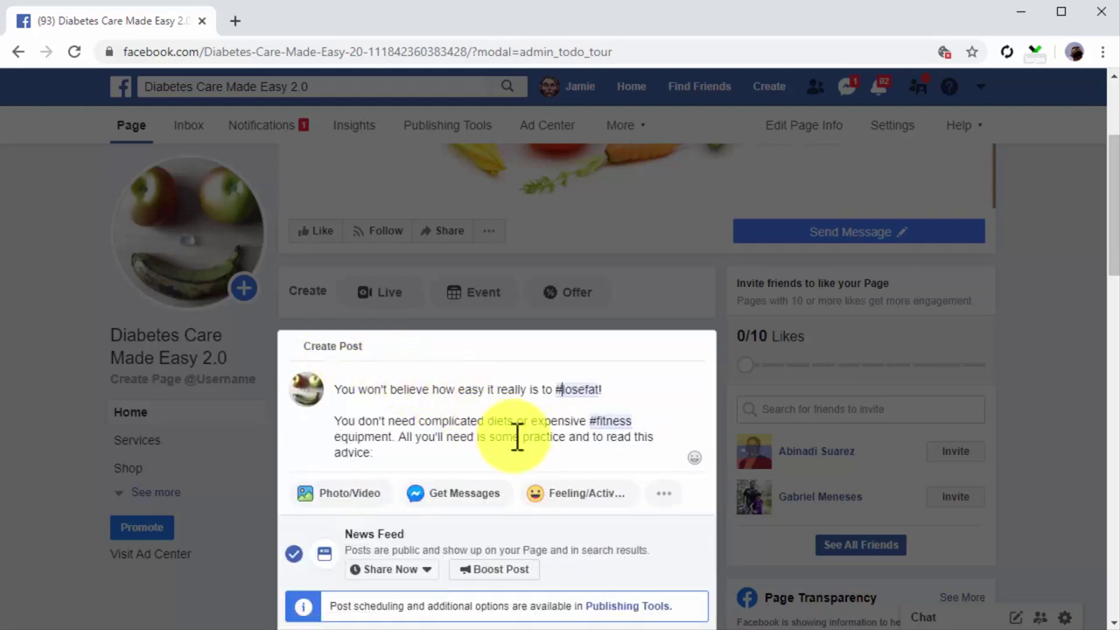
{"action": "left_click", "coordinate": [569, 457]}
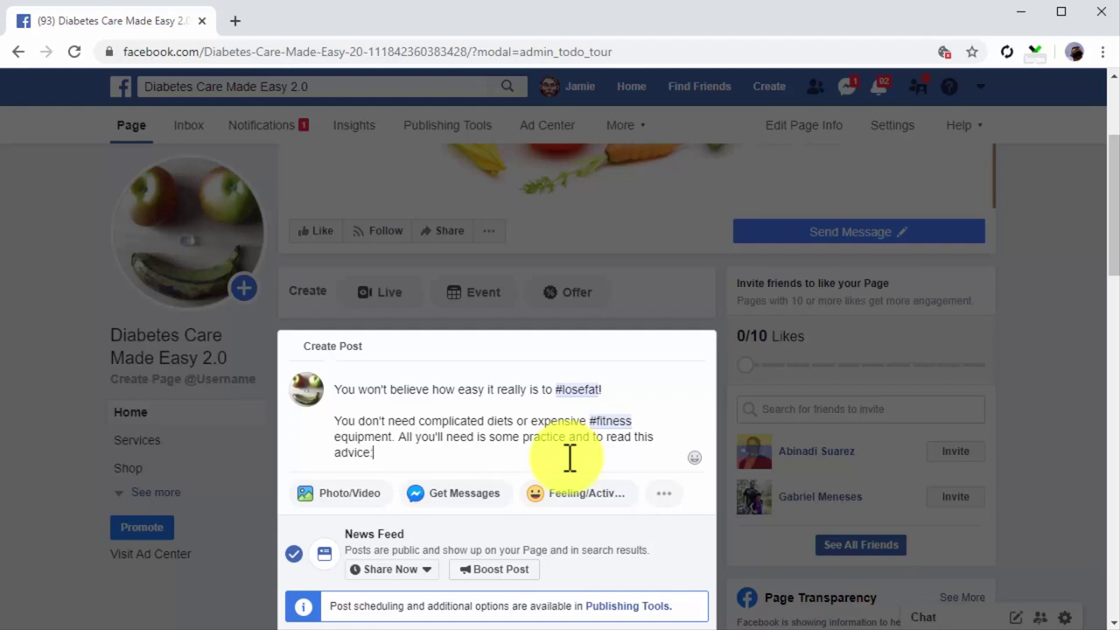
- Paste the 'How To Kick-Start Fat-Shredding Habits In 21 Days' URL, then delete its text, keeping the preview card
{"action": "key", "text": "Return"}
{"action": "key", "text": "Return"}
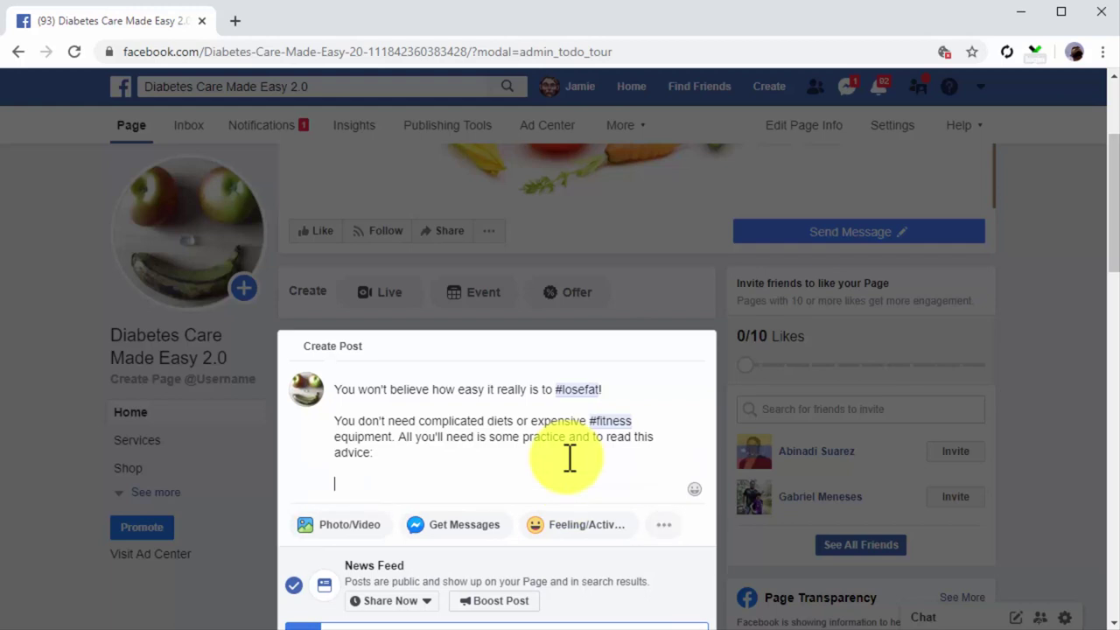
{"action": "type", "text": "http://diabetescaremadeeasy.com/dcme2/how-to-kick-start-fat-shredding-habits-in-21-days/"}
{"action": "key", "text": "Return"}
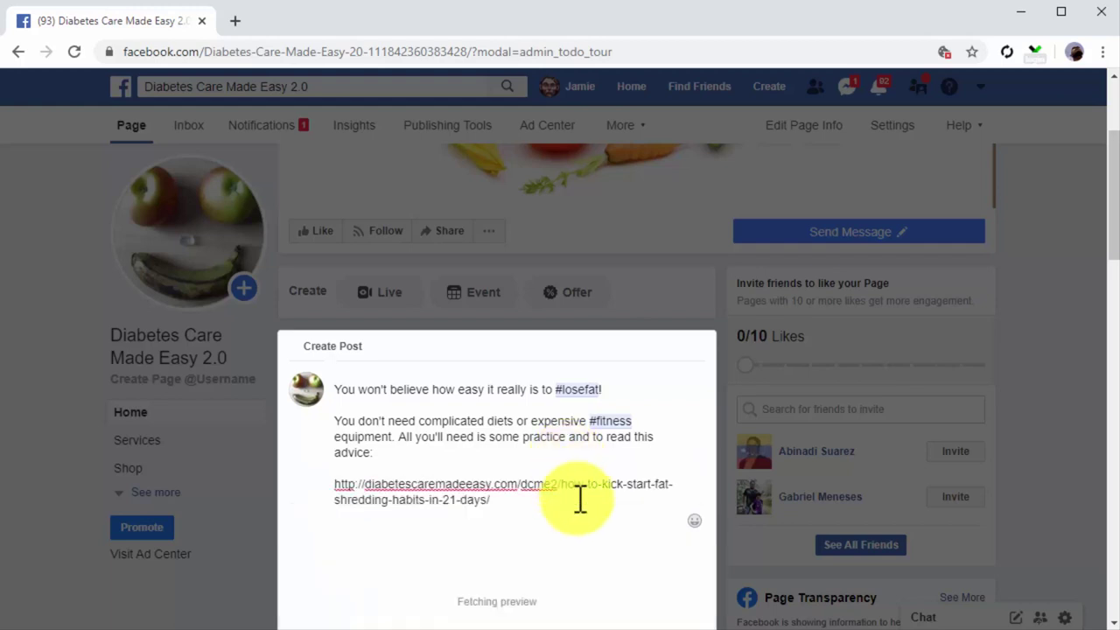
{"action": "scroll", "coordinate": [587, 518], "scroll_direction": "down", "scroll_amount": 1}
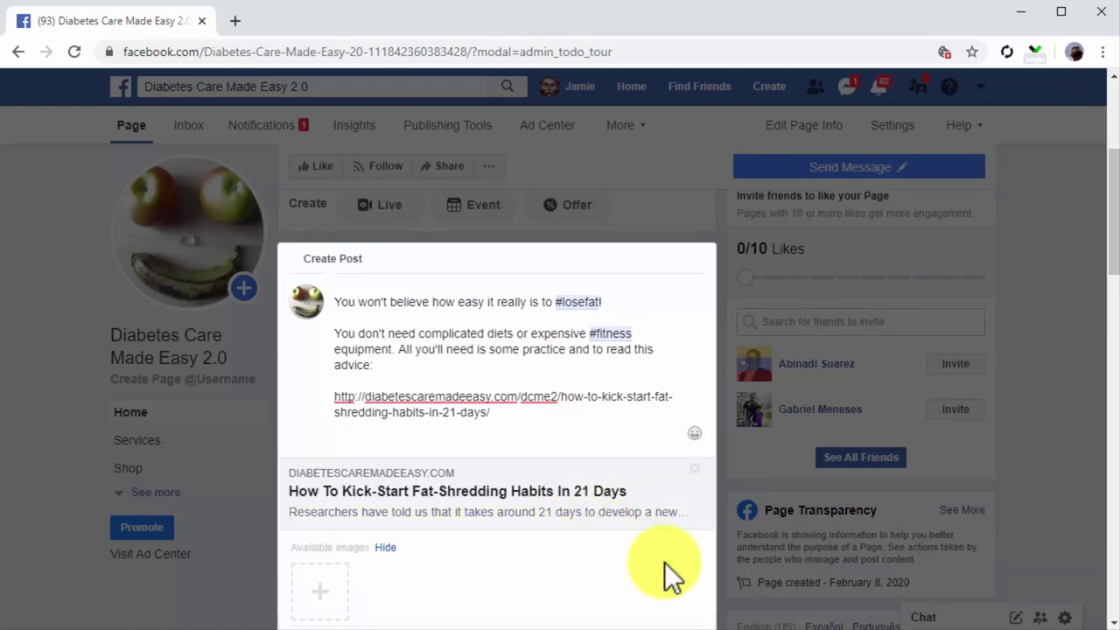
{"action": "left_click", "coordinate": [523, 429]}
{"action": "left_click_drag", "start_coordinate": [500, 423], "coordinate": [339, 396]}
{"action": "key", "text": "BackSpace"}
{"action": "key", "text": "BackSpace"}
{"action": "key", "text": "BackSpace"}
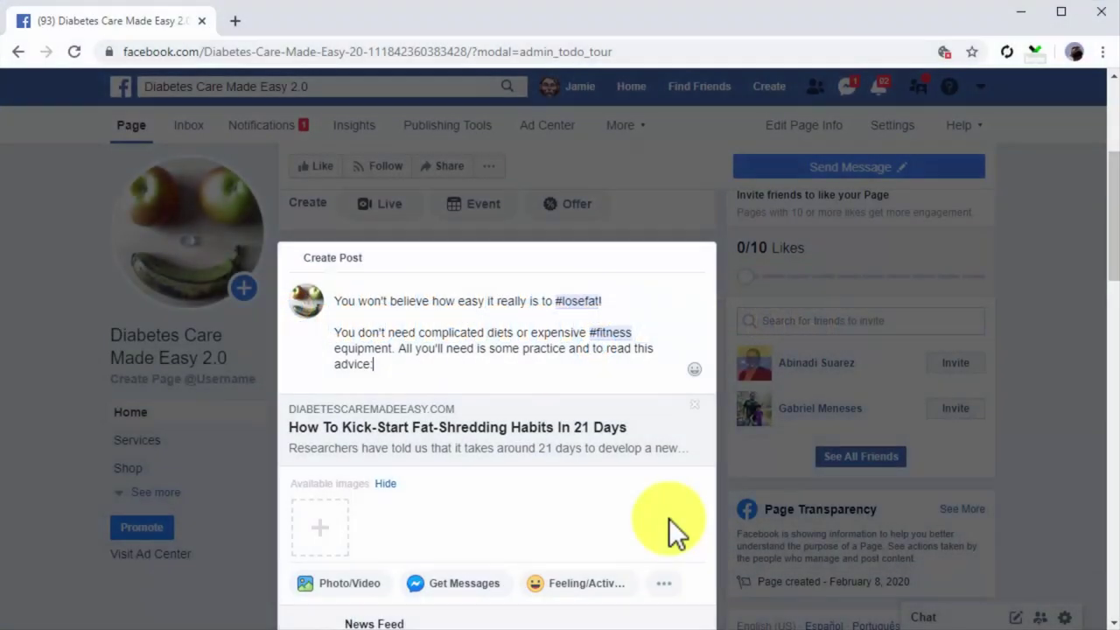
- Preview the post in Desktop and Mobile views, close the preview, and share it to the Page
{"action": "scroll", "coordinate": [669, 518], "scroll_direction": "down", "scroll_amount": 1}
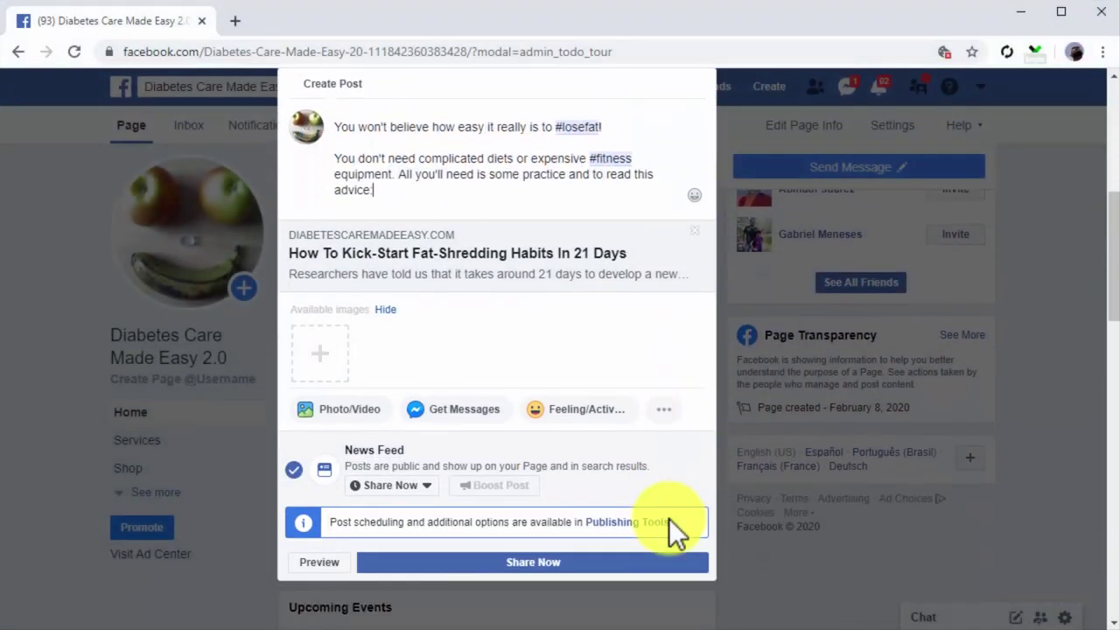
{"action": "left_click", "coordinate": [331, 562]}
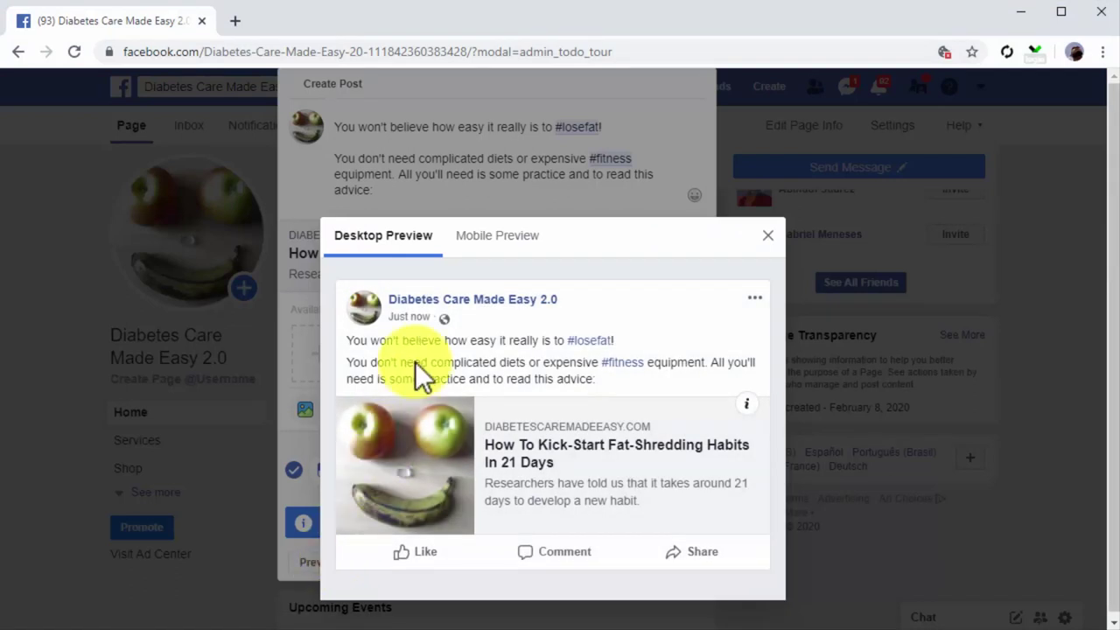
{"action": "left_click", "coordinate": [478, 239]}
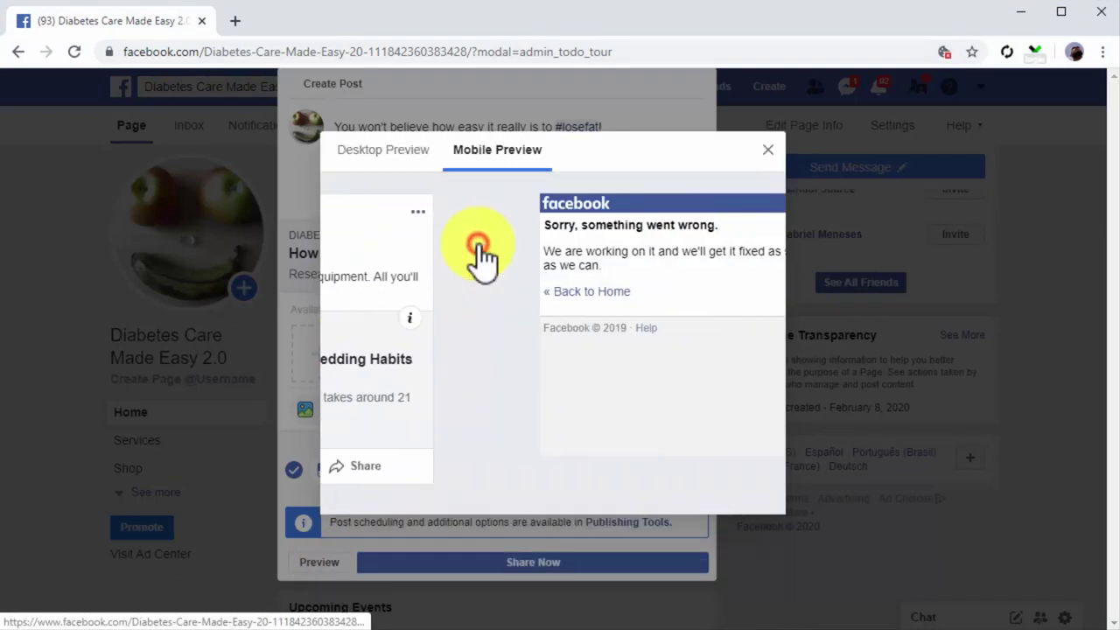
{"action": "left_click", "coordinate": [619, 425]}
{"action": "left_click", "coordinate": [550, 568]}
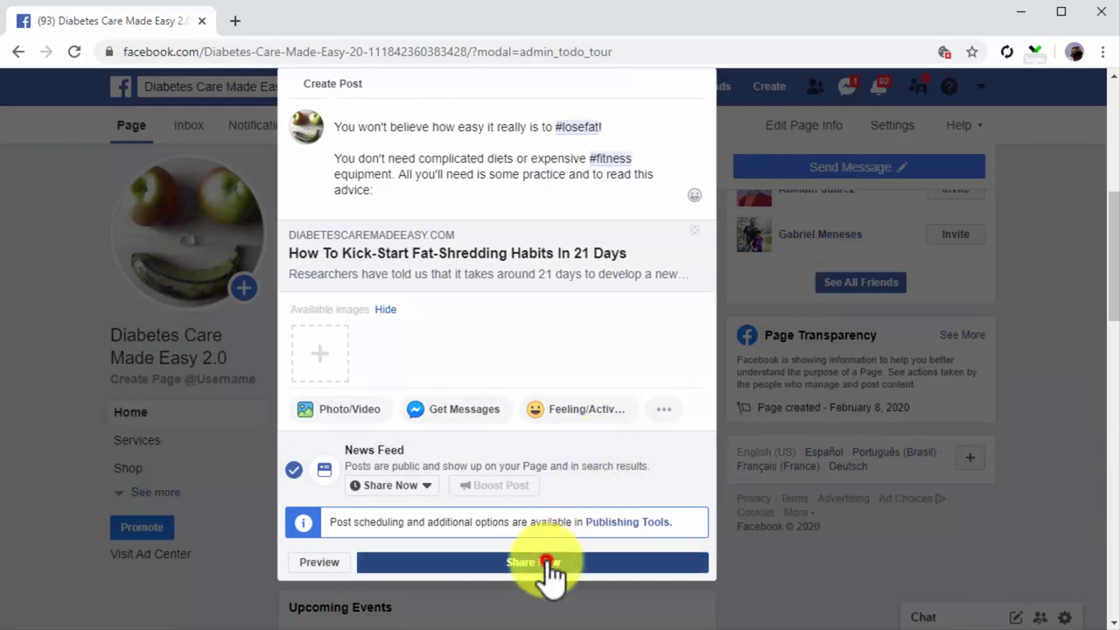